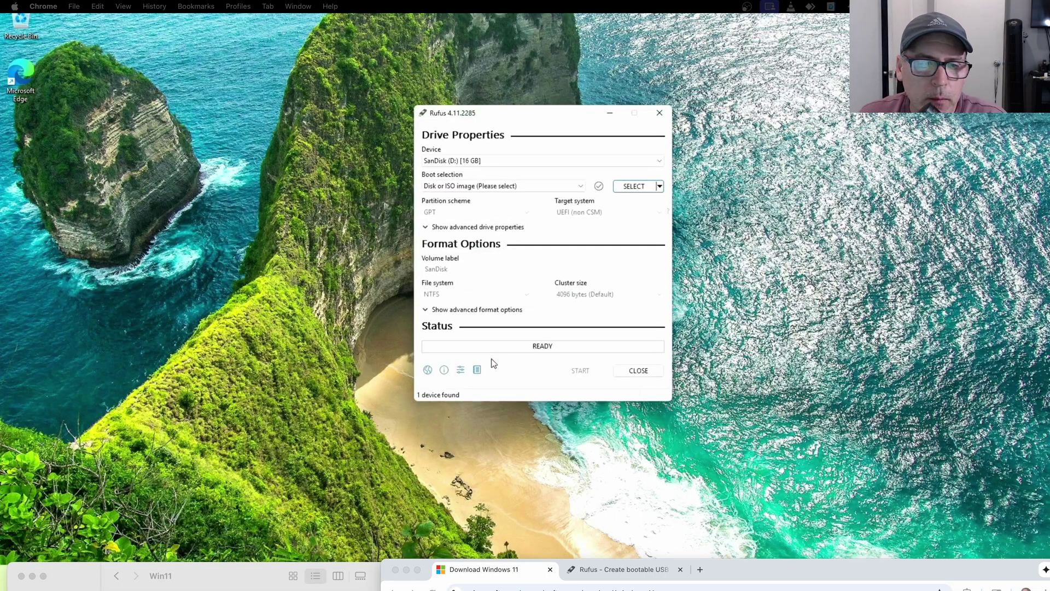
- Arrange the Windows 11 download page and the Win11 ISO folder on screen
drag(770, 569, 503, 36)
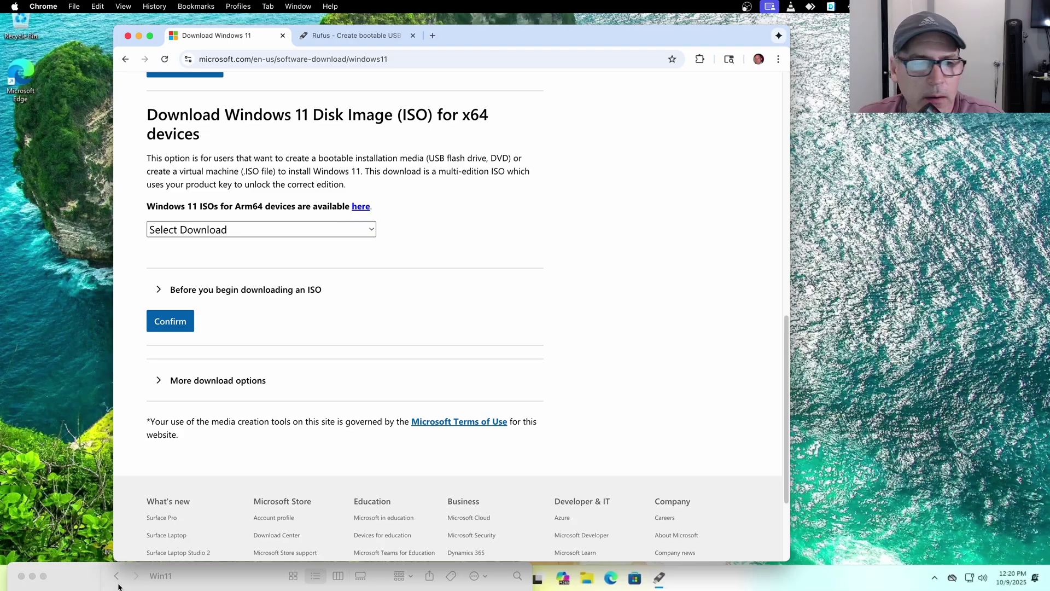
drag(73, 579, 531, 123)
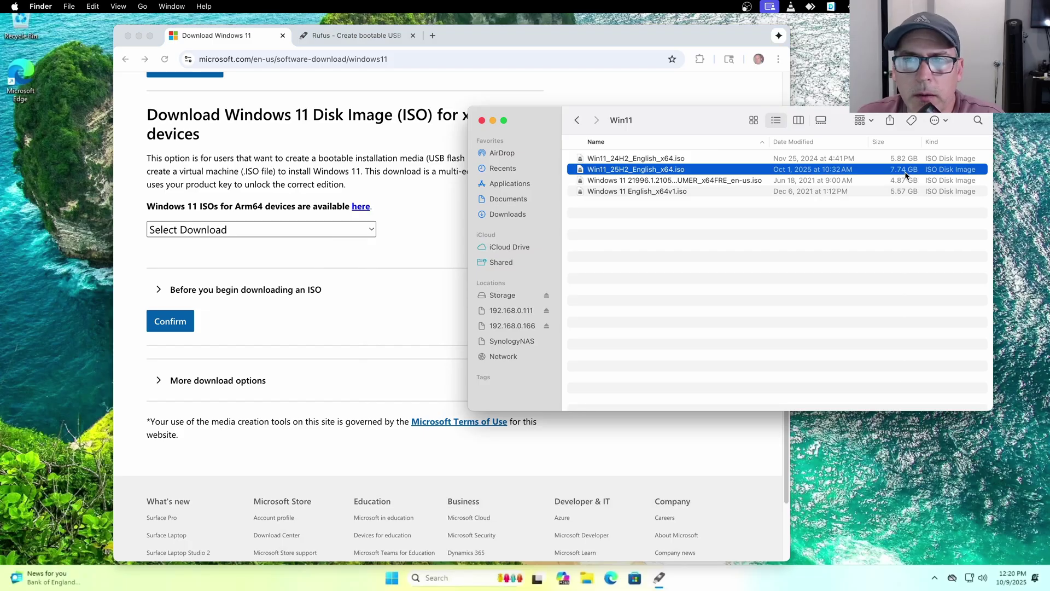
drag(548, 117, 134, 252)
- Switch Chrome to the rufus.ie tab and dismiss its pop-up ad
click(348, 36)
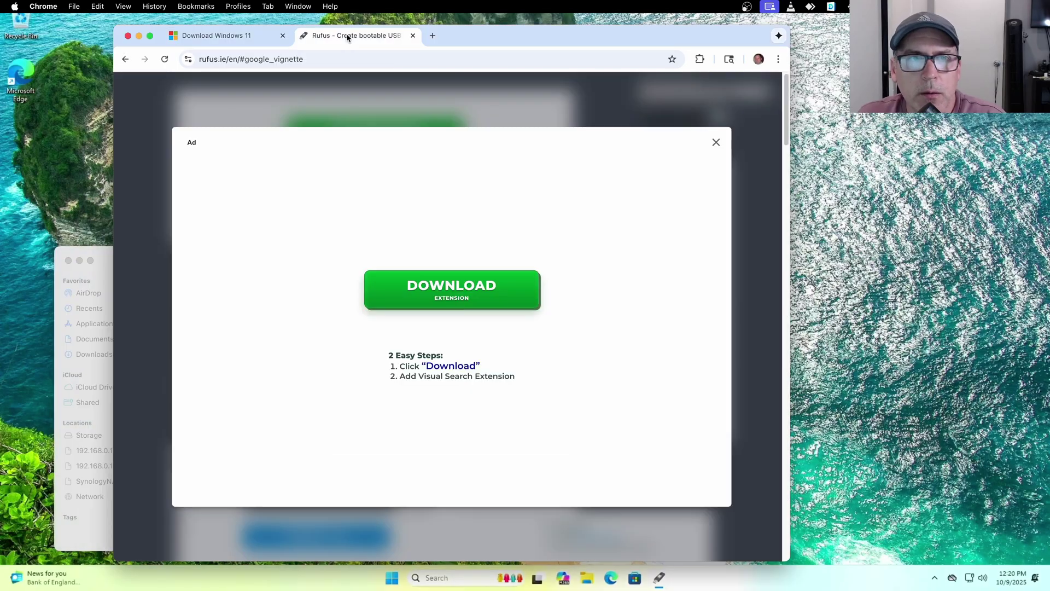
click(717, 144)
scroll(419, 261, down, 5)
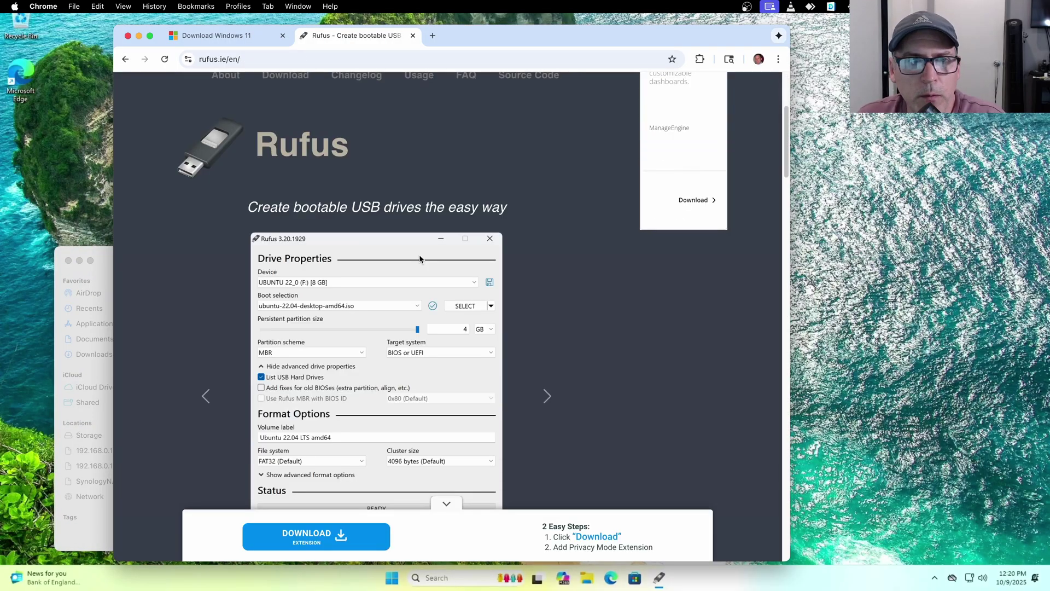
- Minimize Chrome and the Win11 folder, then load Win11_25H2_English_x64.iso as Rufus's boot image
click(139, 35)
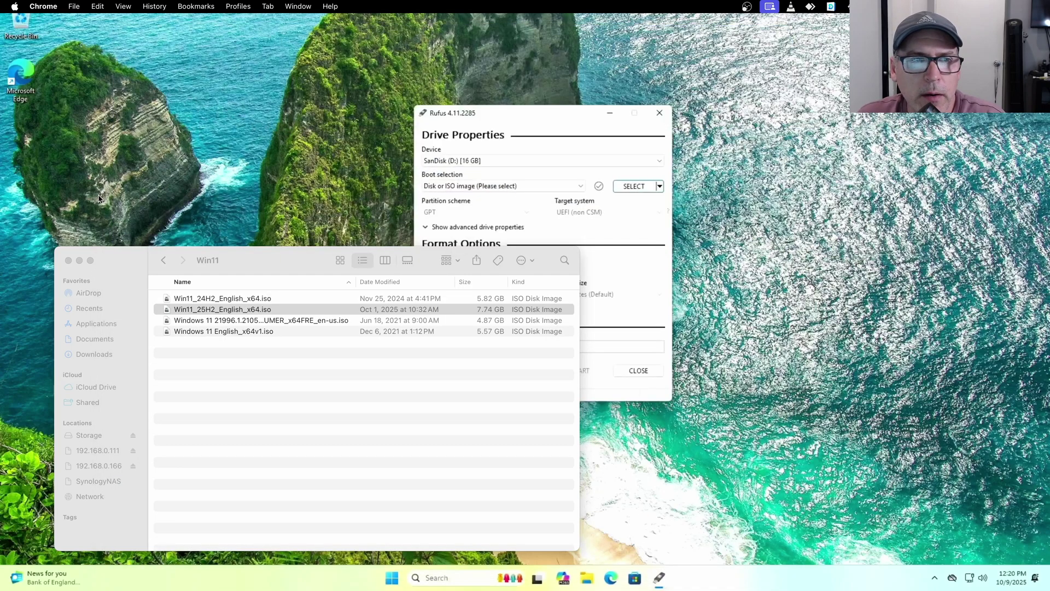
click(79, 261)
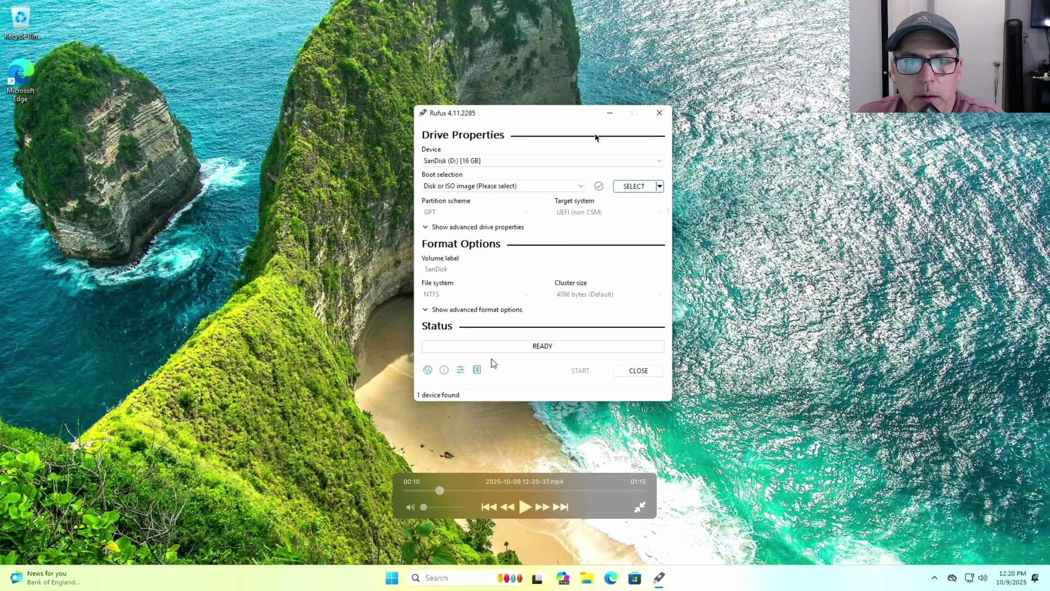
click(526, 508)
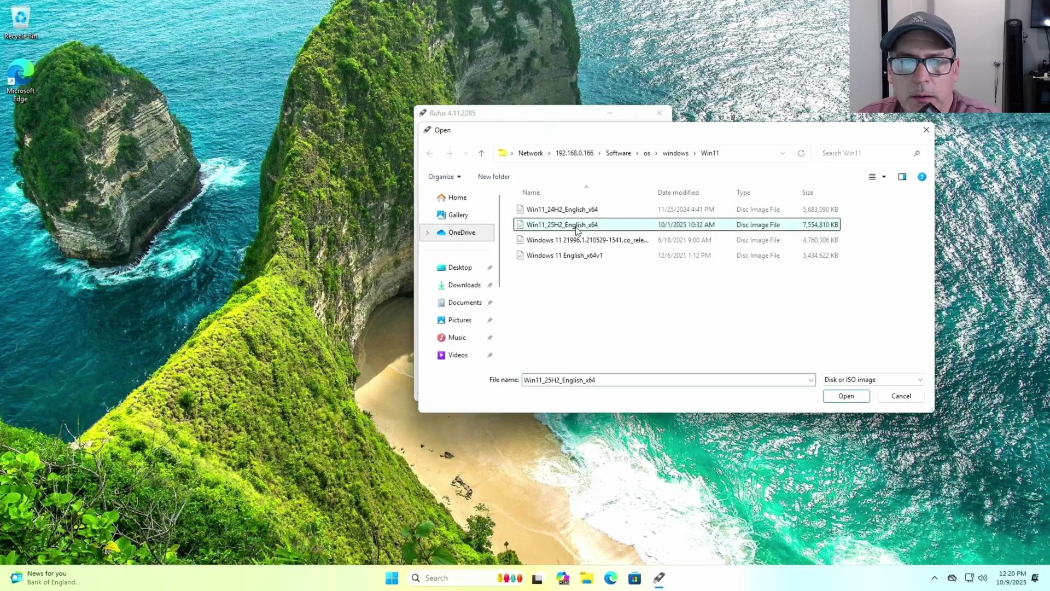
click(846, 396)
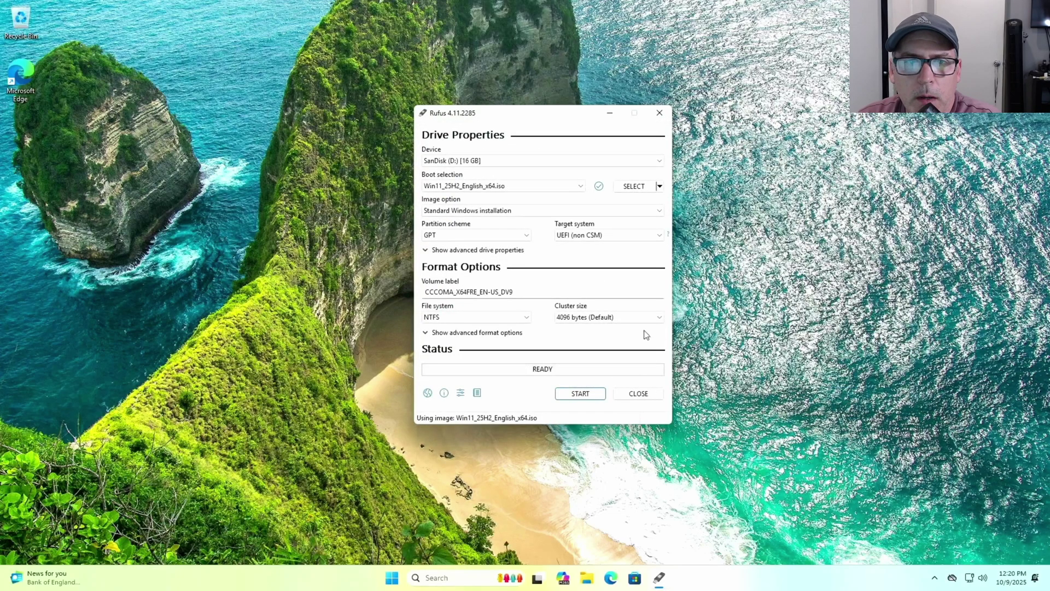
- Switch the partition scheme to MBR and rename the volume label to Win11_Legacy
click(524, 239)
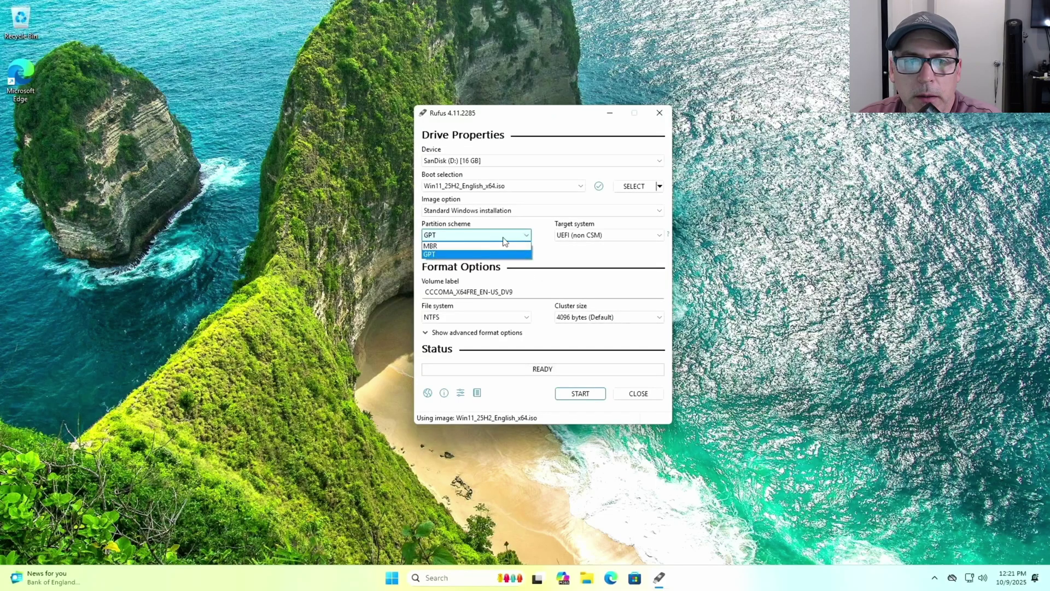
click(430, 246)
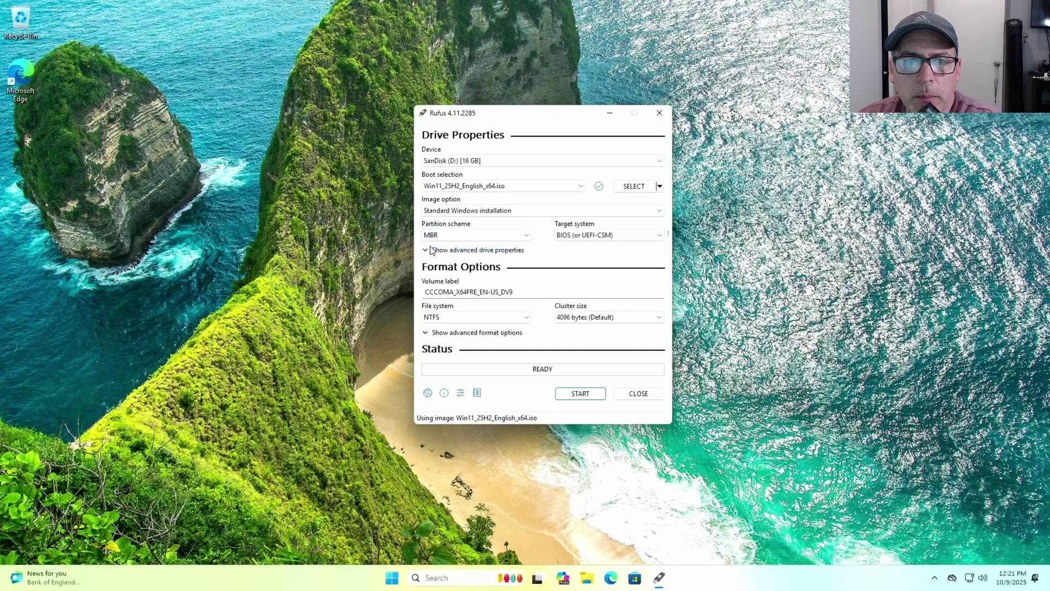
click(477, 292)
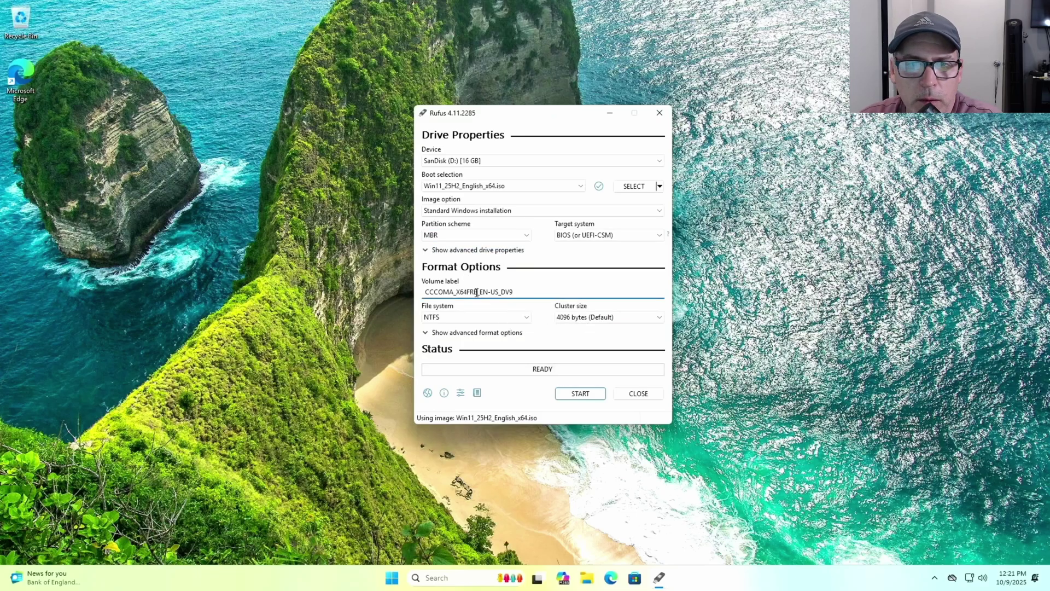
drag(514, 292, 366, 296)
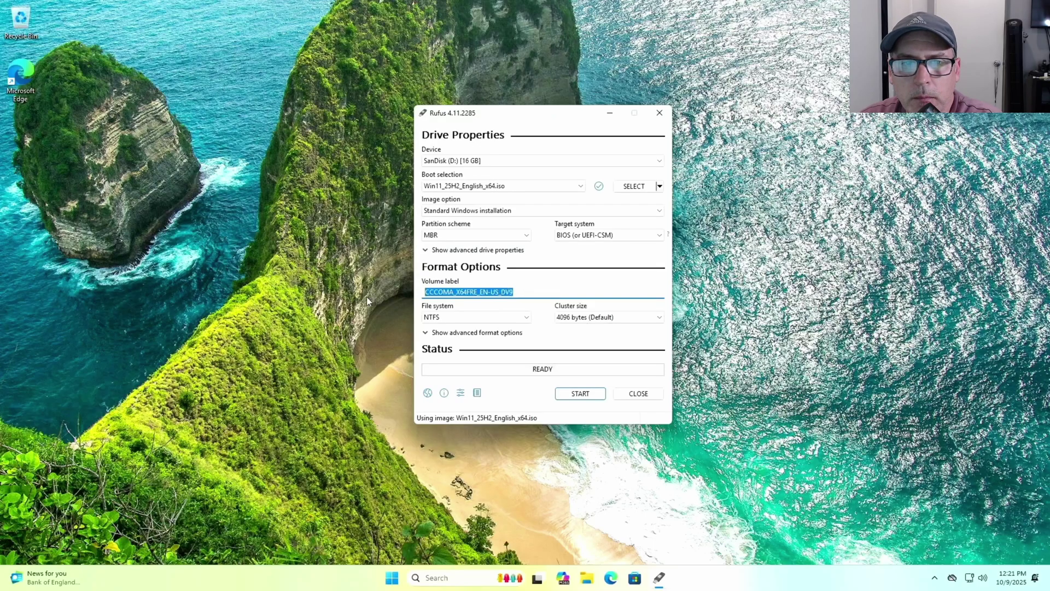
text(Win11)
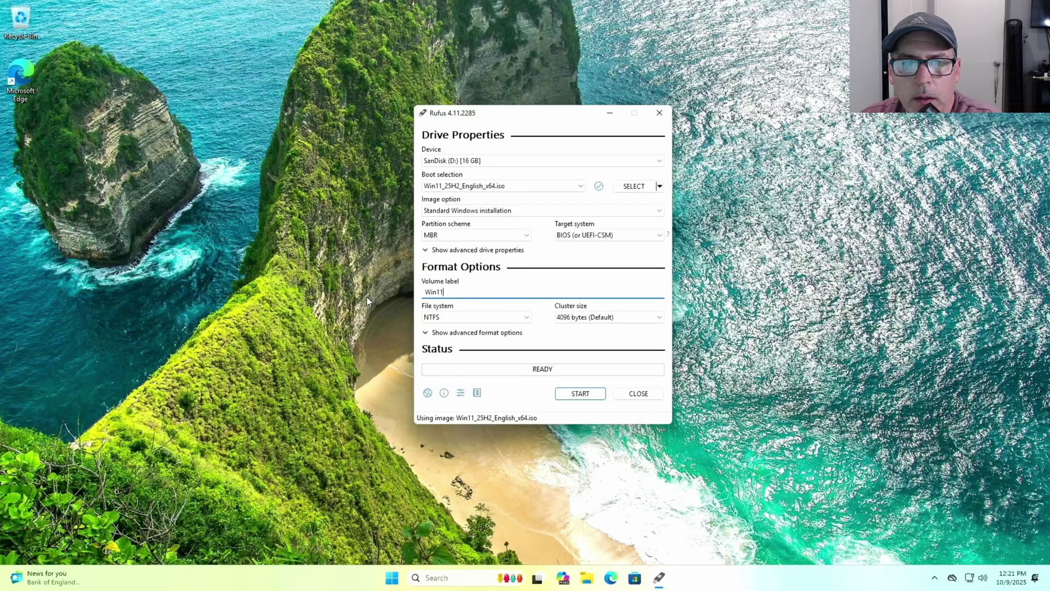
text(_Legacy)
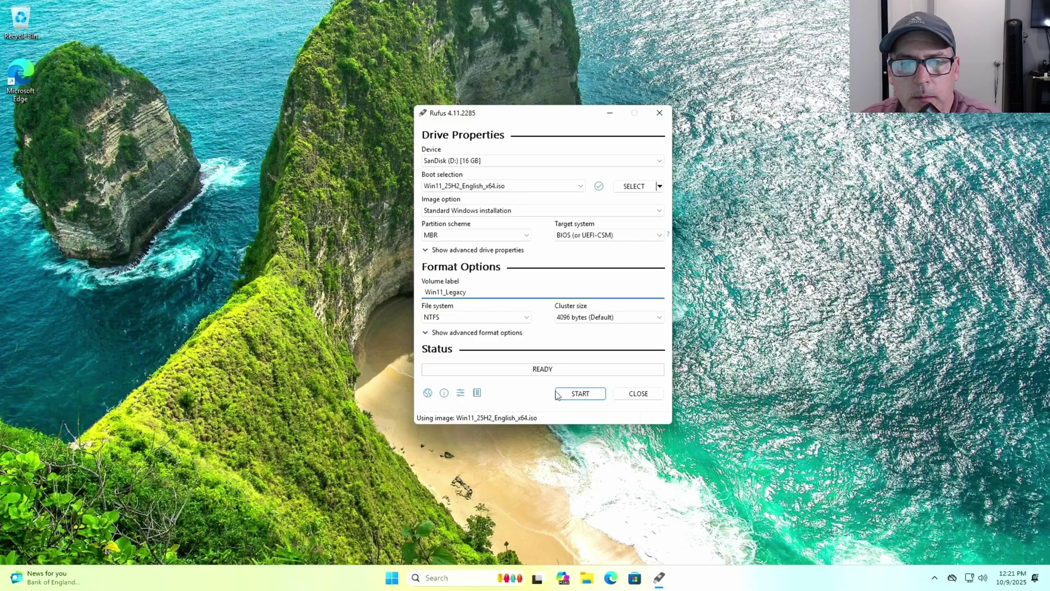
- Start writing with BitLocker auto-encryption and data collection disabled, confirming erasure of the SanDisk drive
click(581, 394)
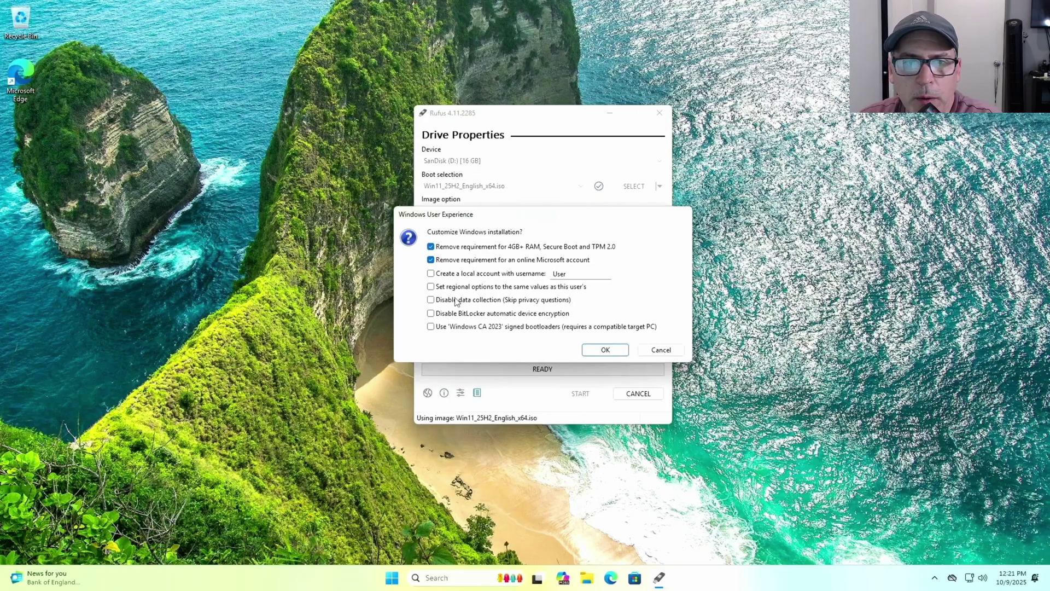
click(431, 313)
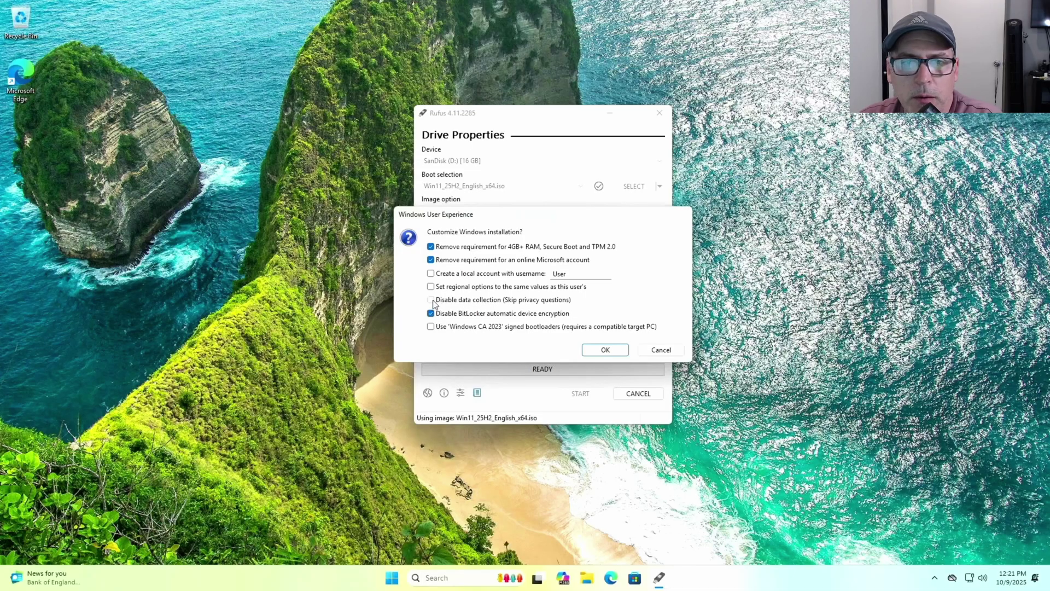
click(432, 301)
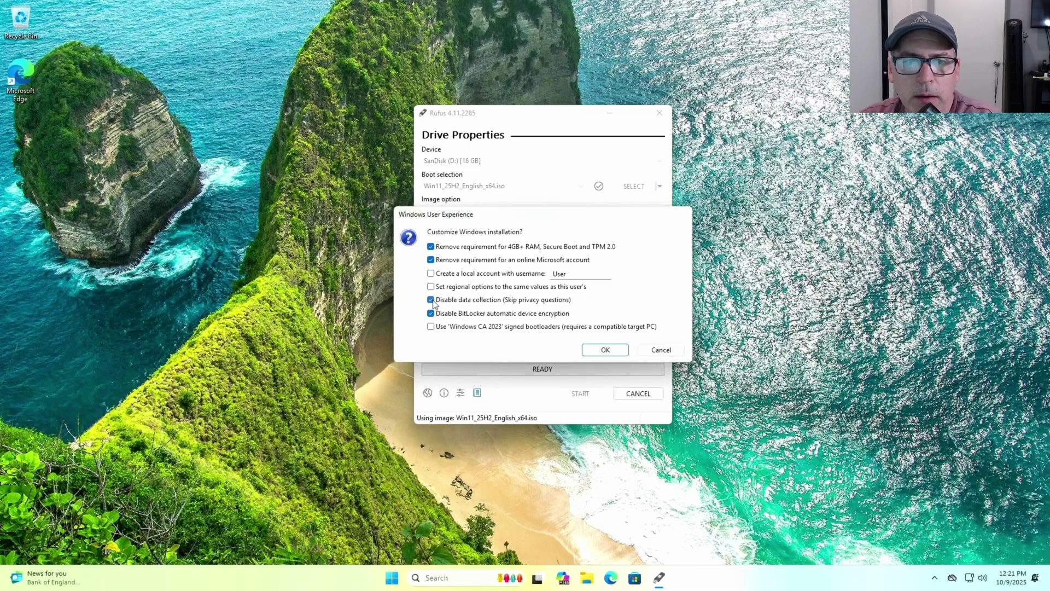
click(603, 351)
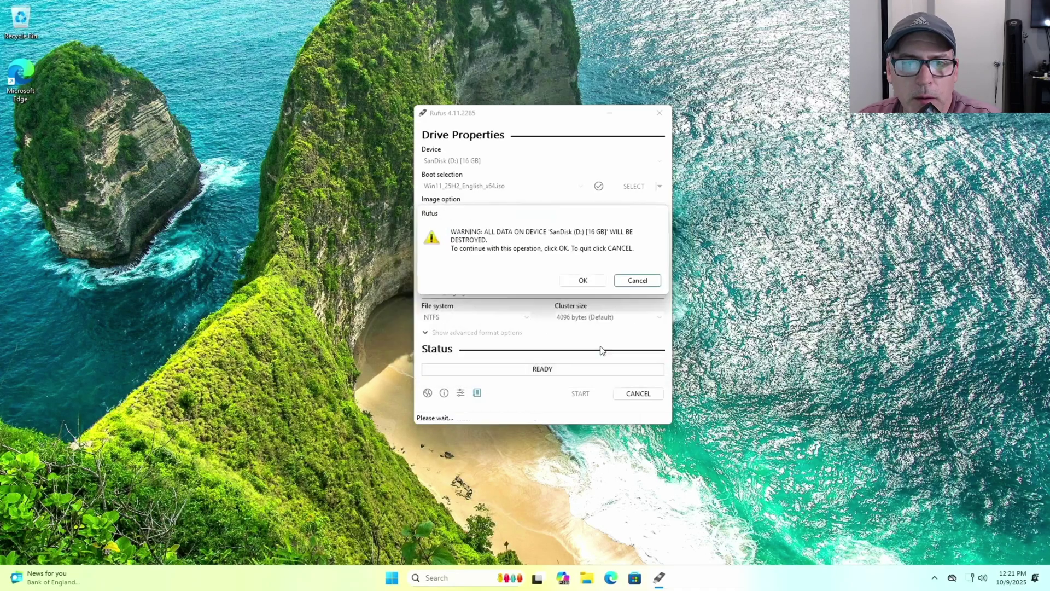
click(581, 281)
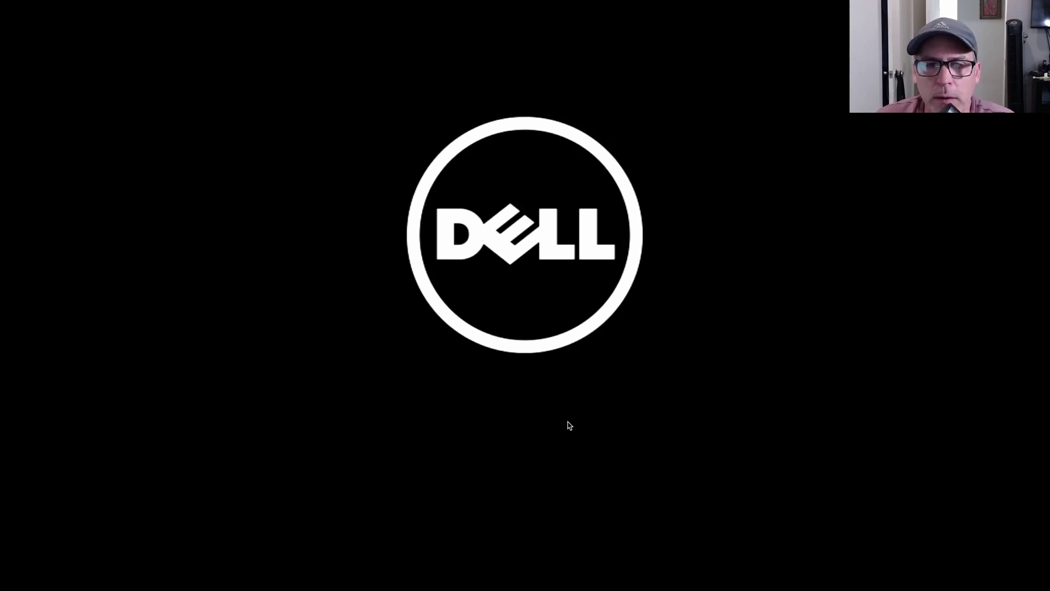
- Boot the Dell from the USB drive in legacy mode into Windows 11 Setup
mouse_move(477, 445)
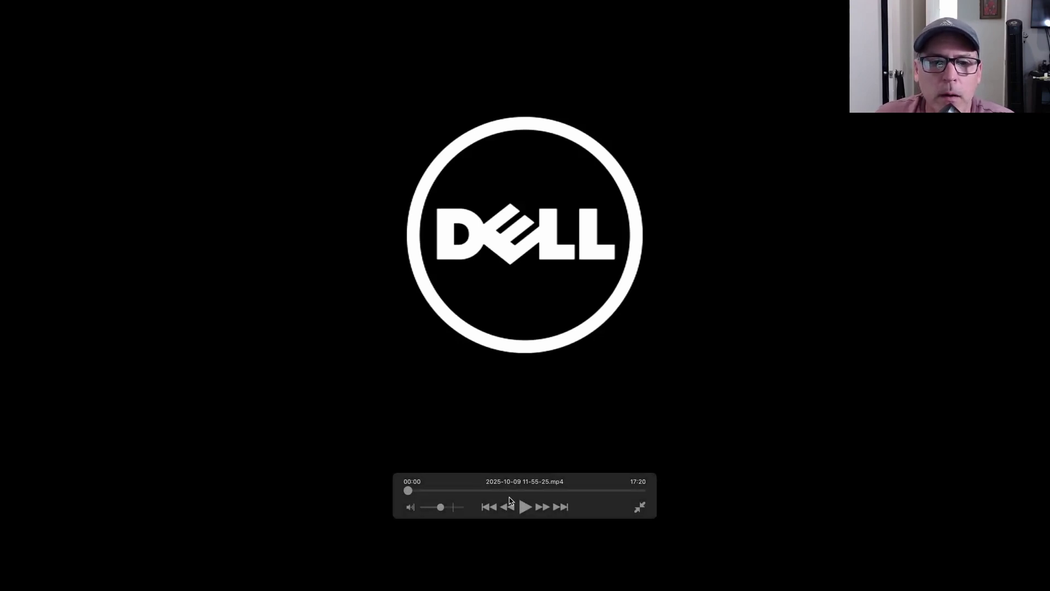
click(526, 508)
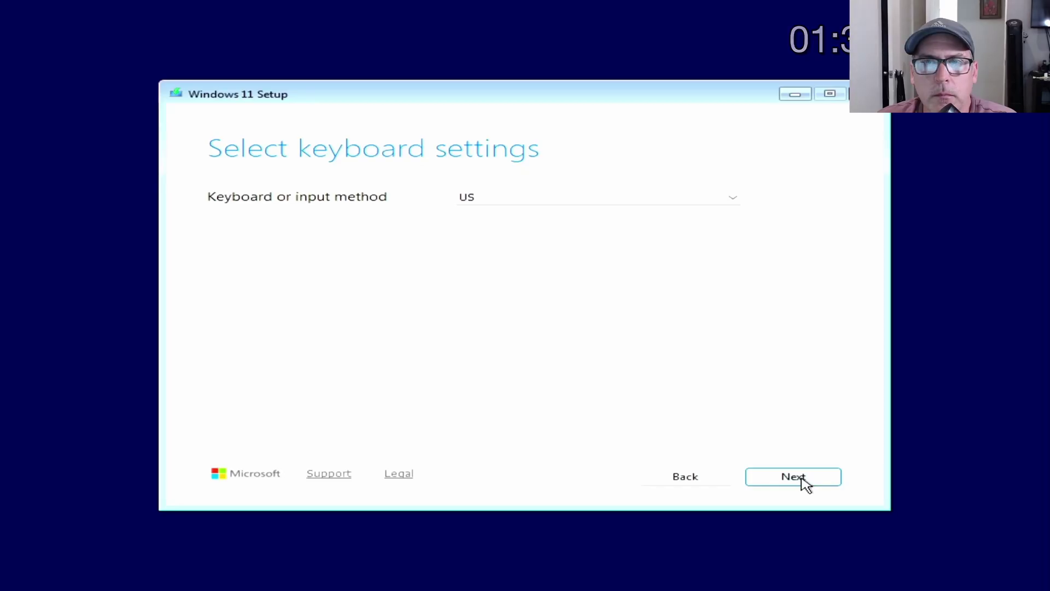
- Keep the US keyboard, skip the product key, and choose Windows 11 Pro
click(801, 481)
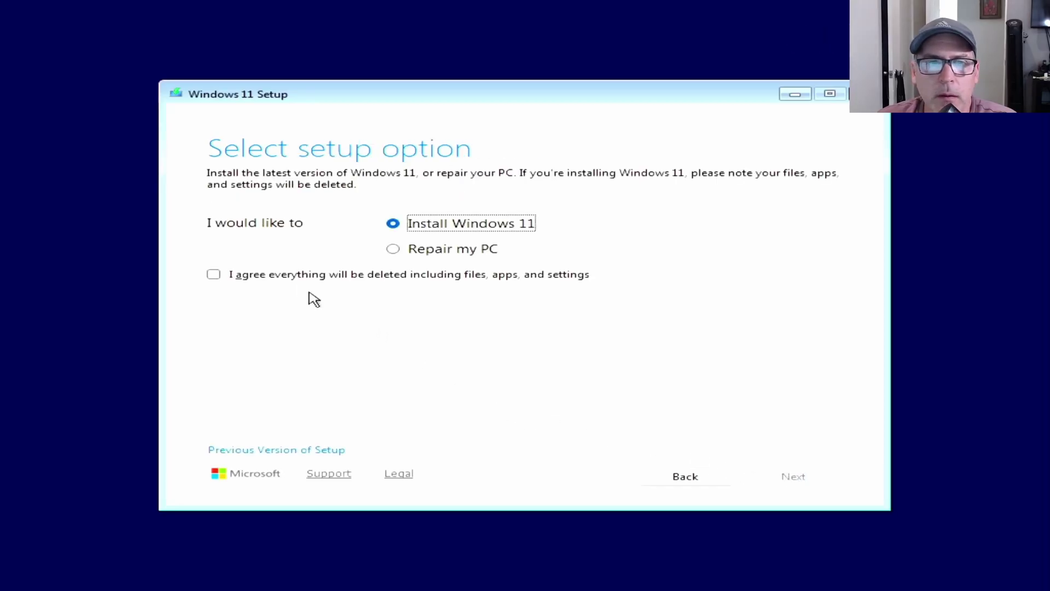
click(299, 276)
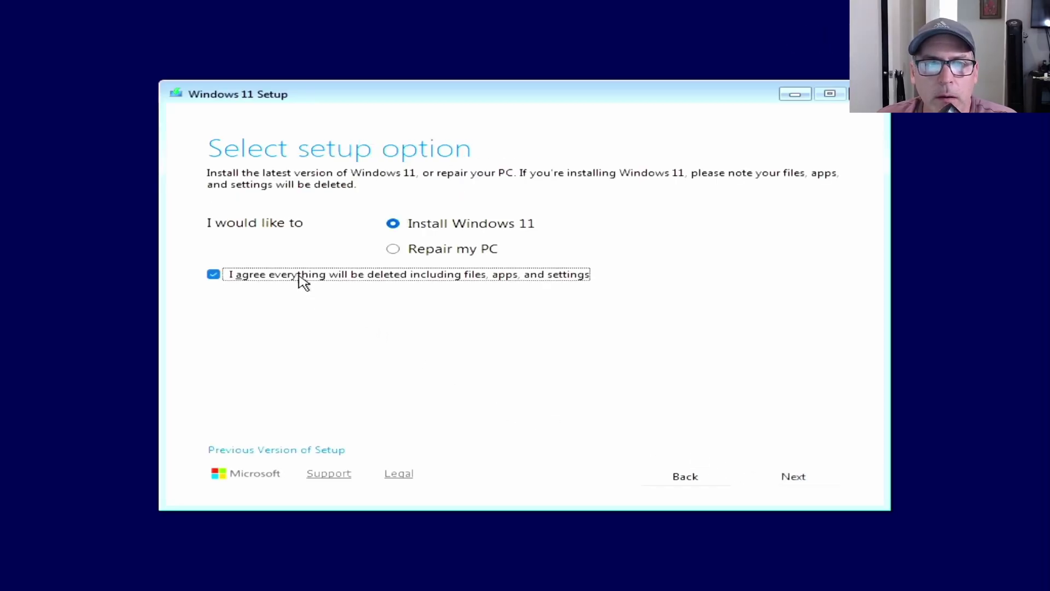
click(807, 482)
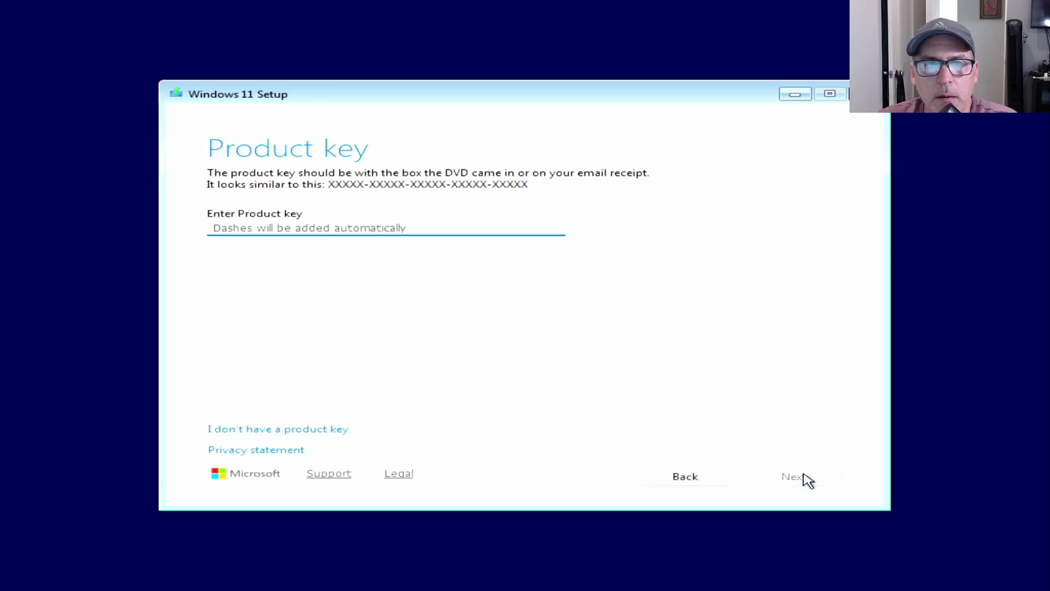
click(323, 430)
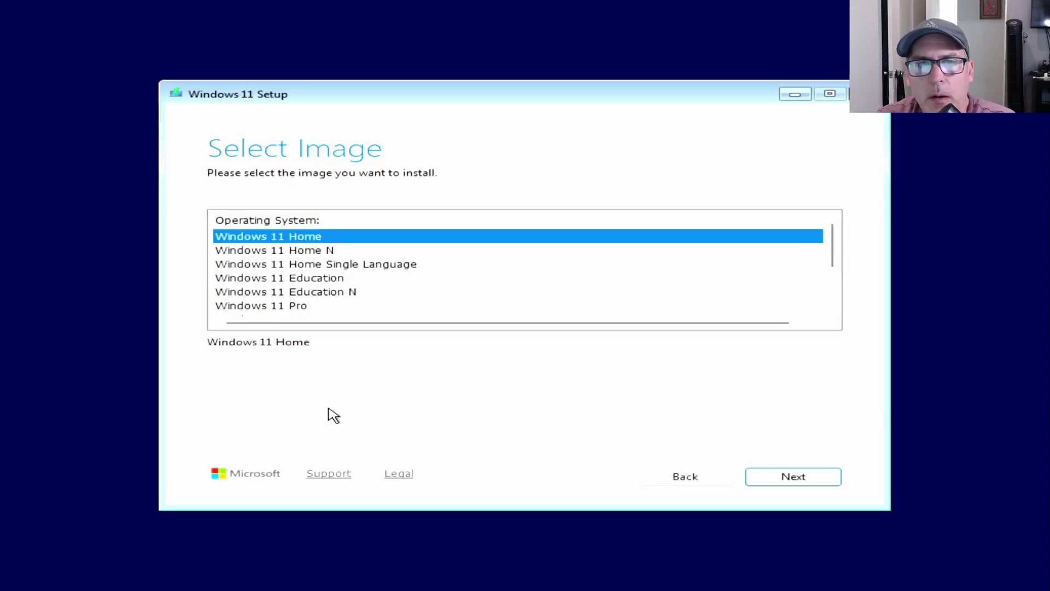
click(299, 306)
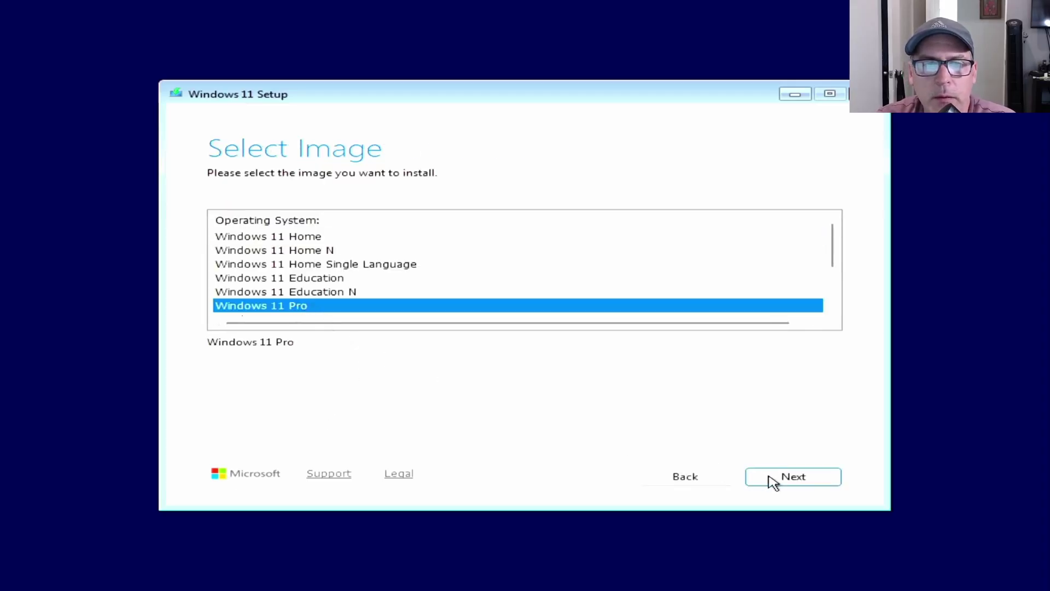
click(792, 480)
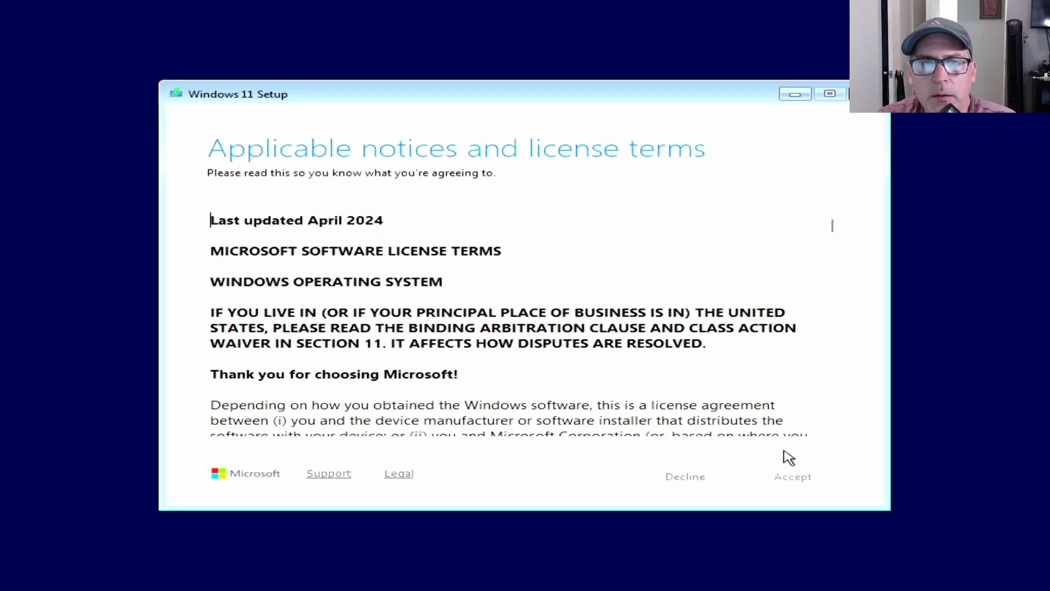
- Accept the license terms and wait for the install location list showing Disk 0
click(793, 480)
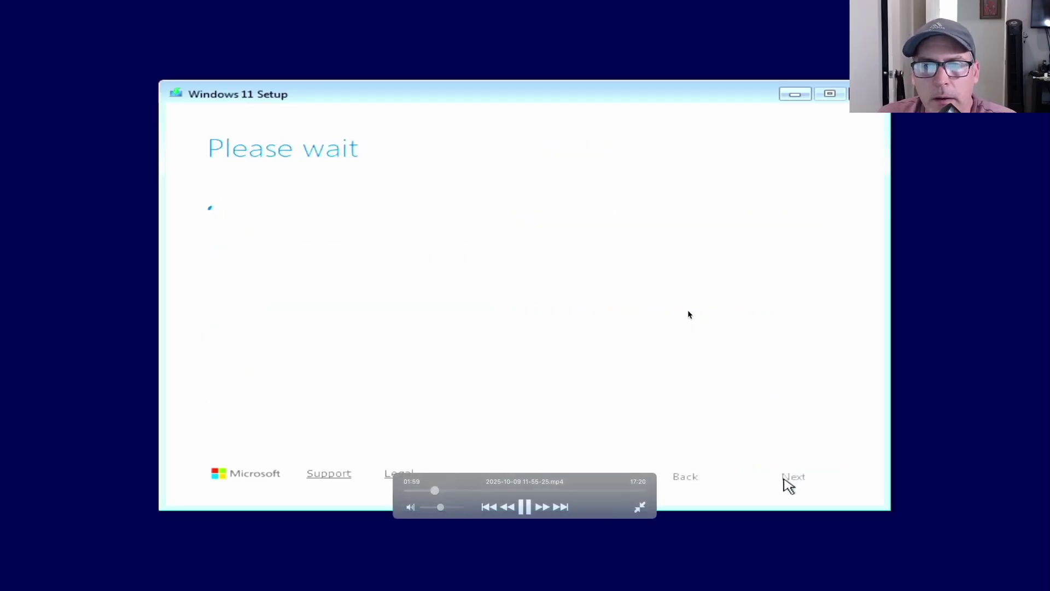
click(525, 505)
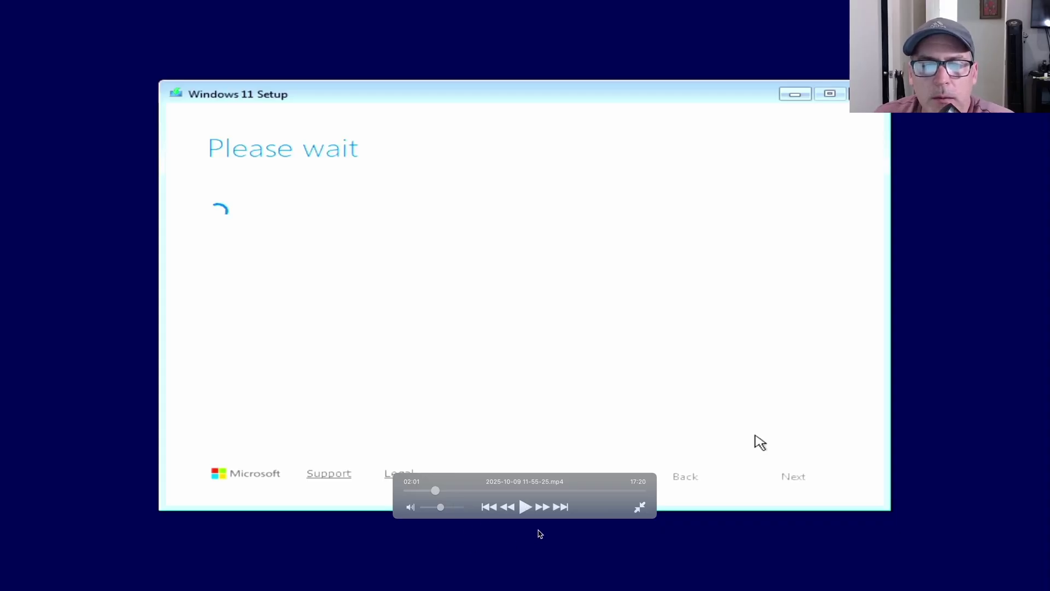
click(525, 507)
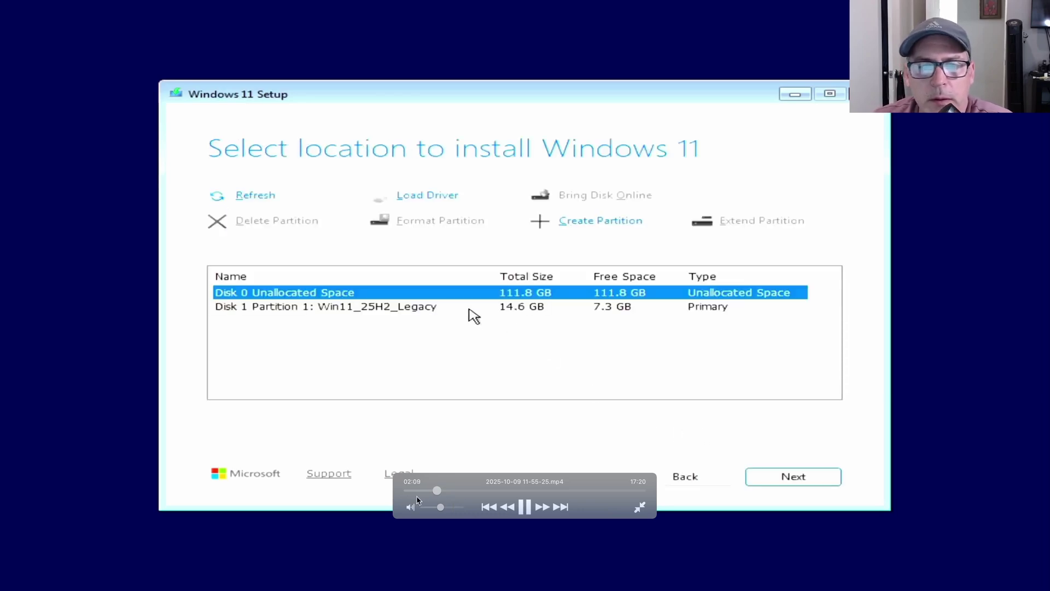
- Install to Disk 0's 111.8 GB unallocated space and proceed through setup offline
click(529, 509)
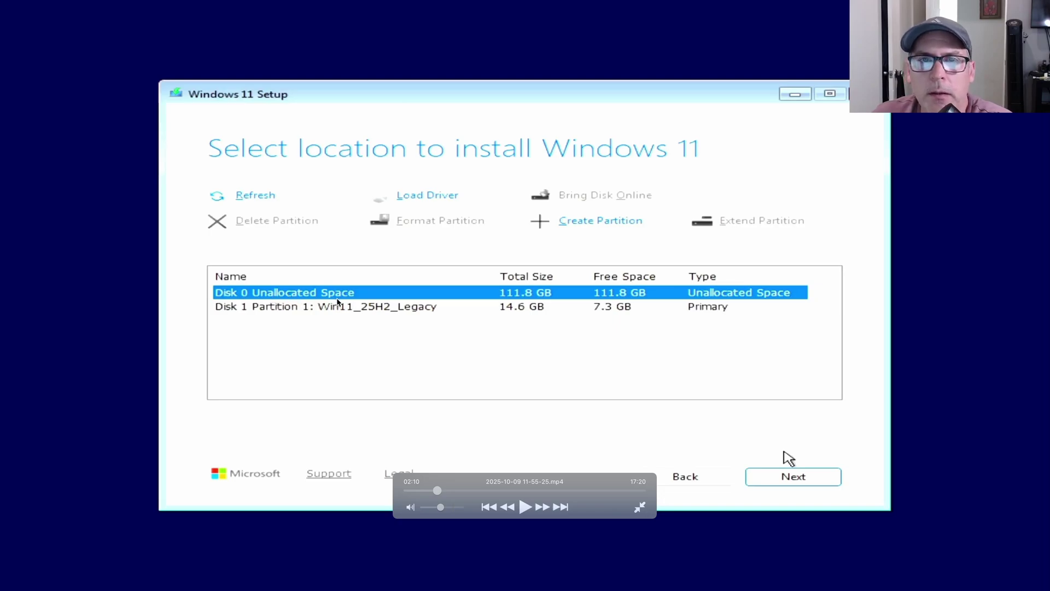
click(526, 507)
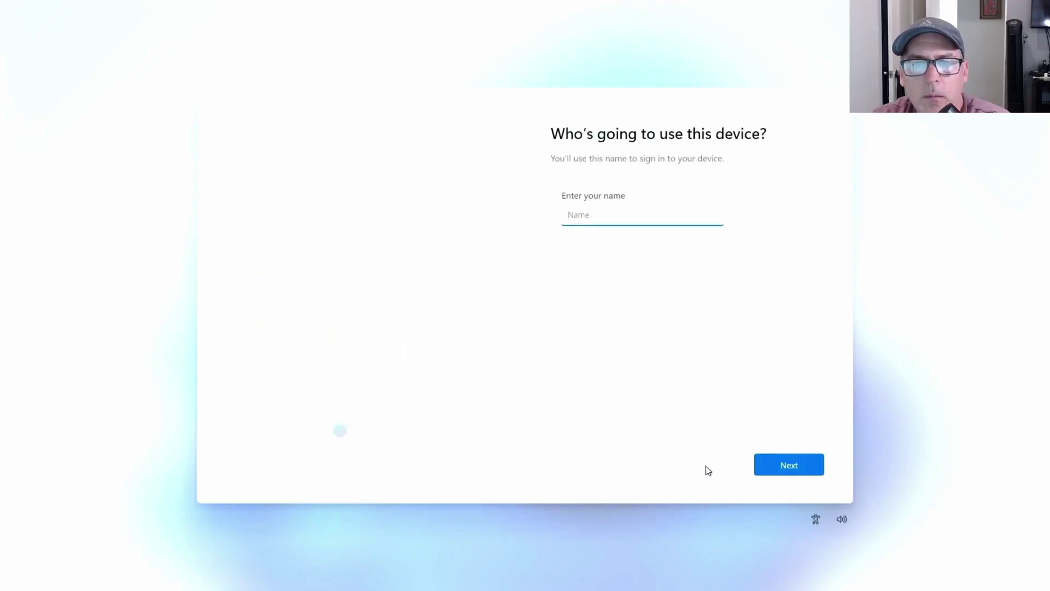
- Name the local account 'User' and continue without a password
text(User)
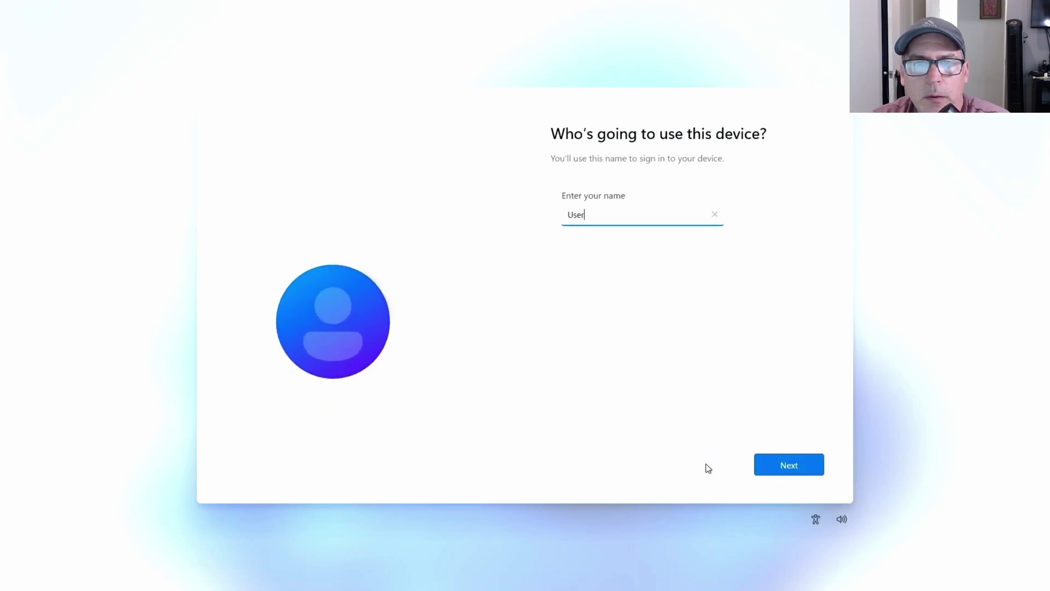
key(Return)
key(Return)
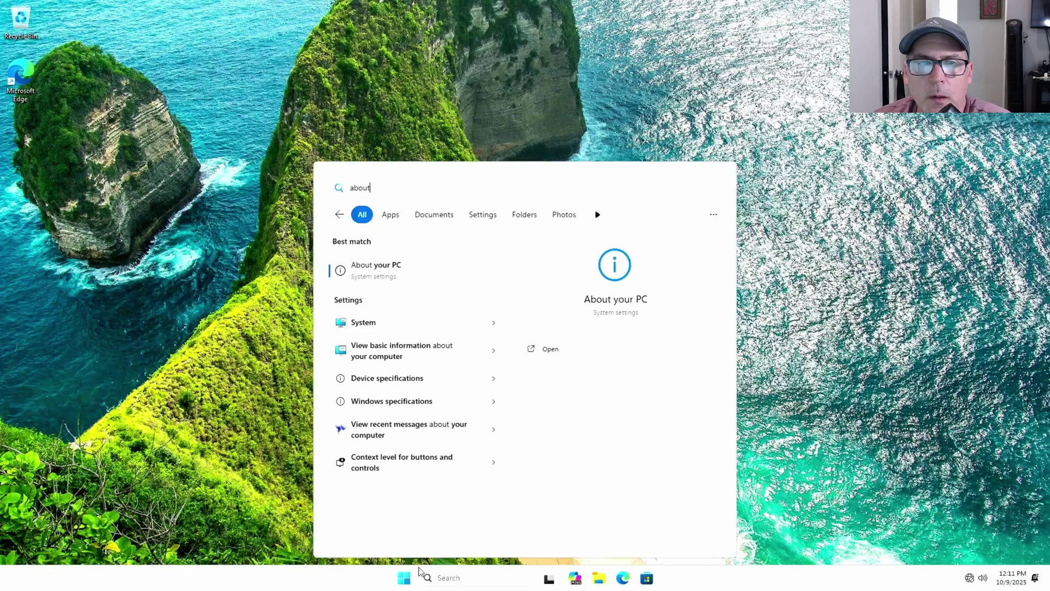
- Check Windows specifications on About your PC showing Windows 11 Pro 25H2, then close Settings
click(396, 273)
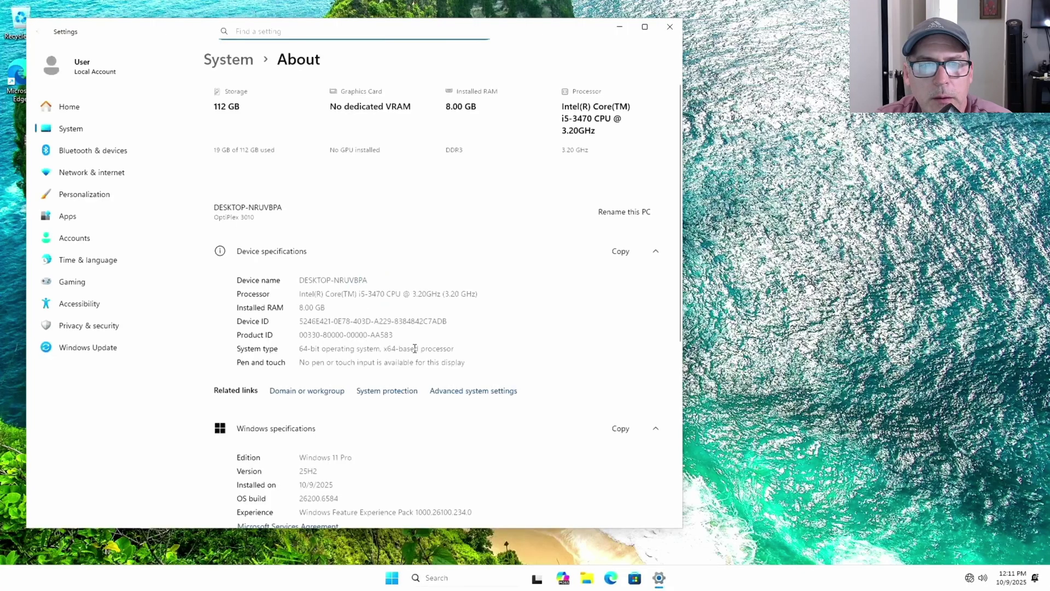
scroll(396, 444, down, 3)
scroll(396, 444, down, 1)
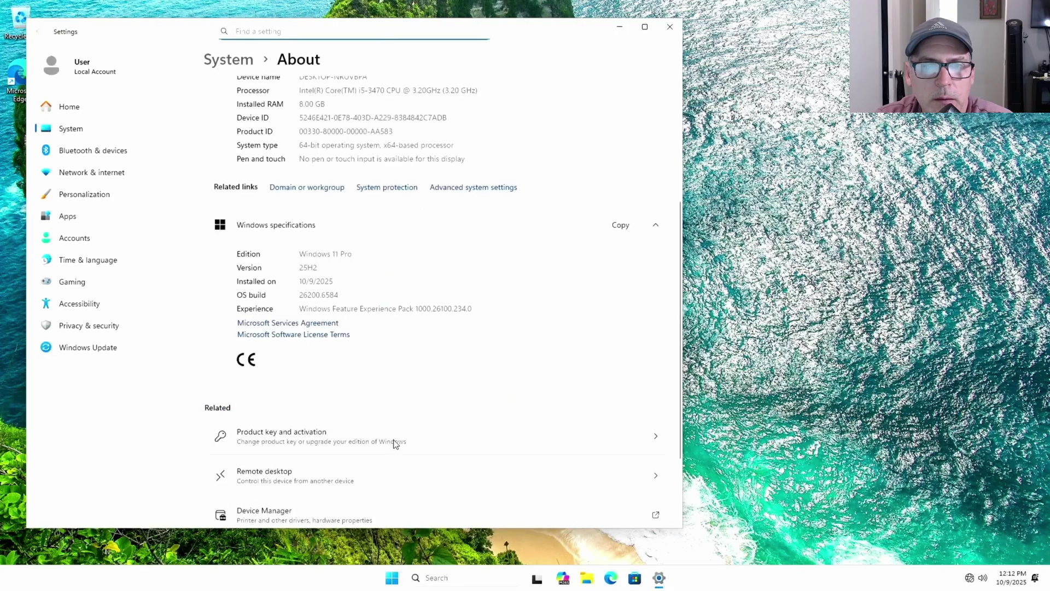
click(675, 29)
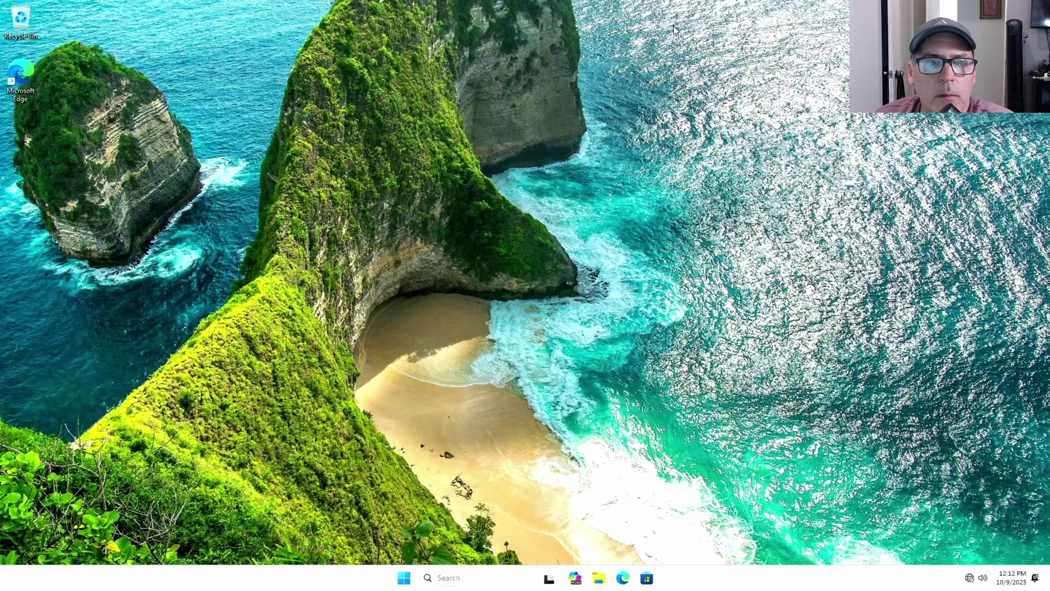
key(super)
text(compute)
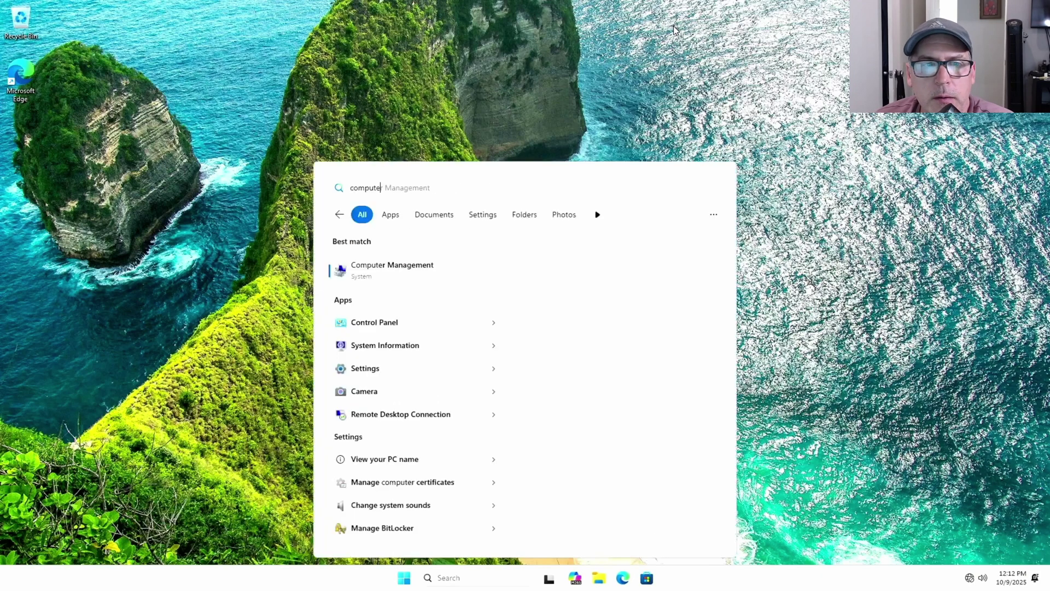
text(r)
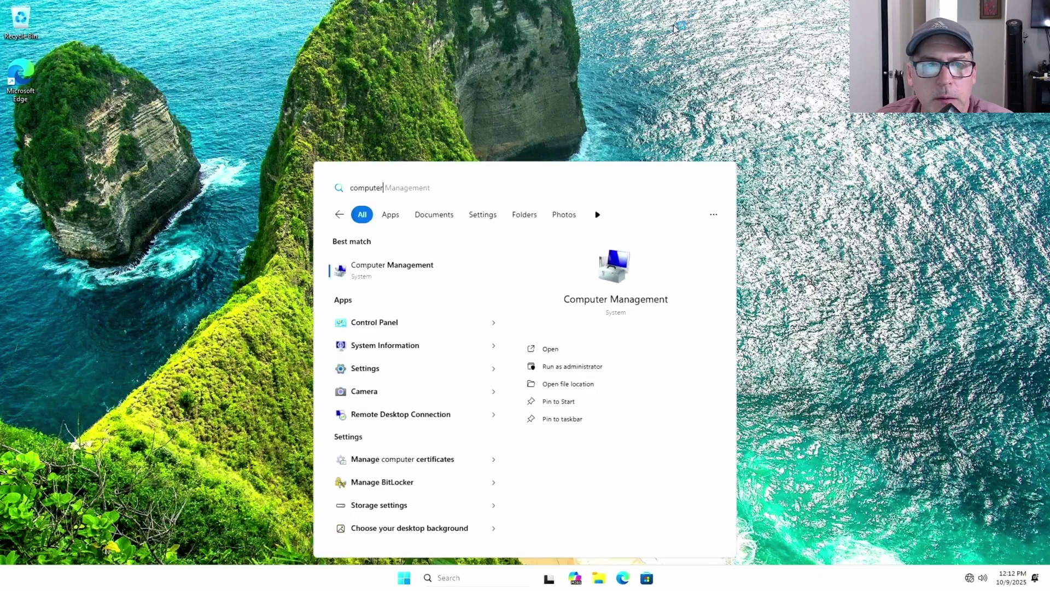
click(436, 272)
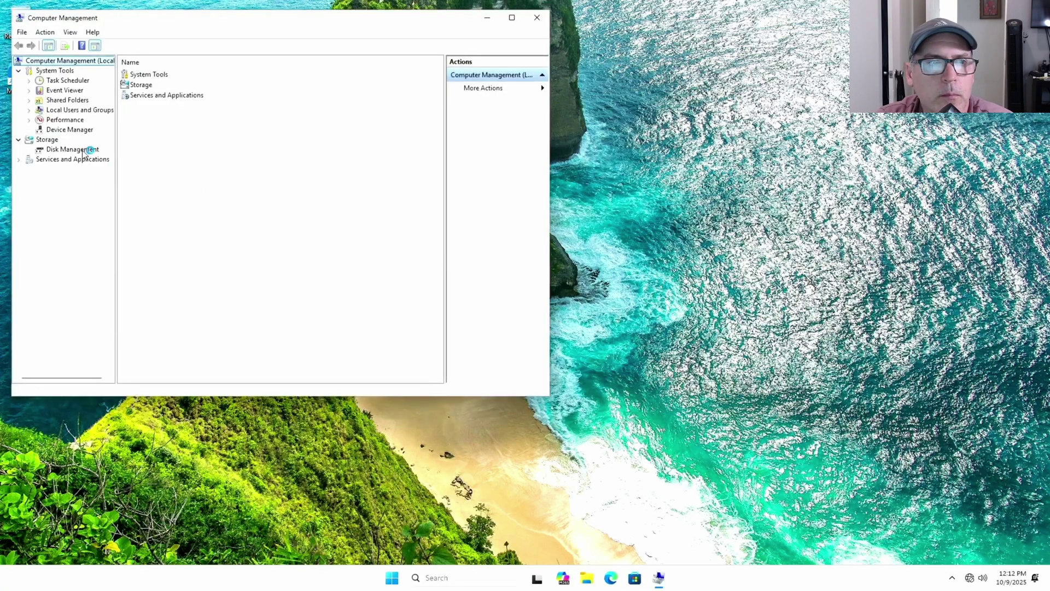
click(83, 151)
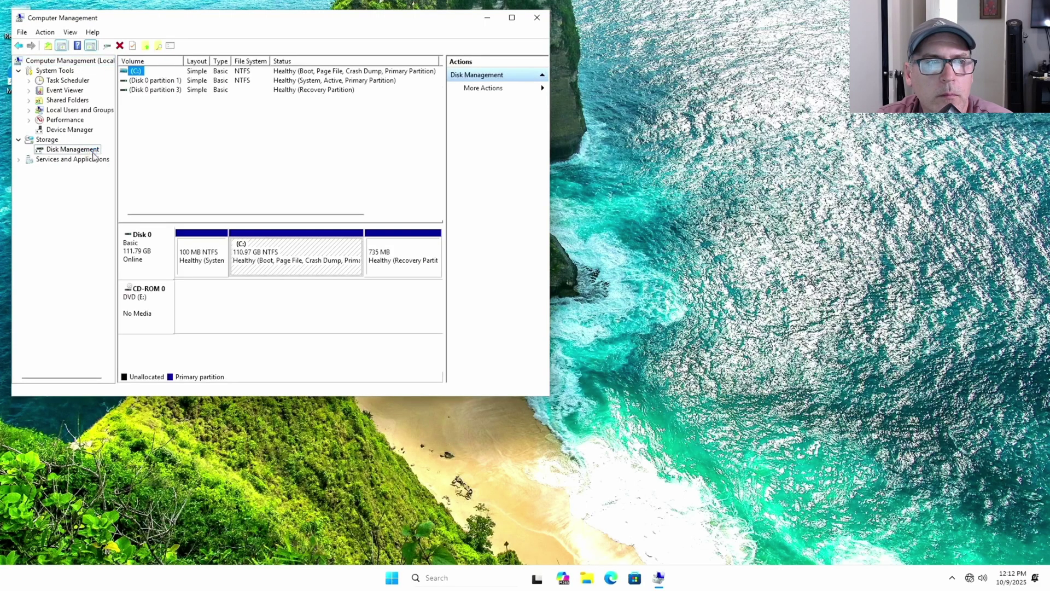
right_click(157, 252)
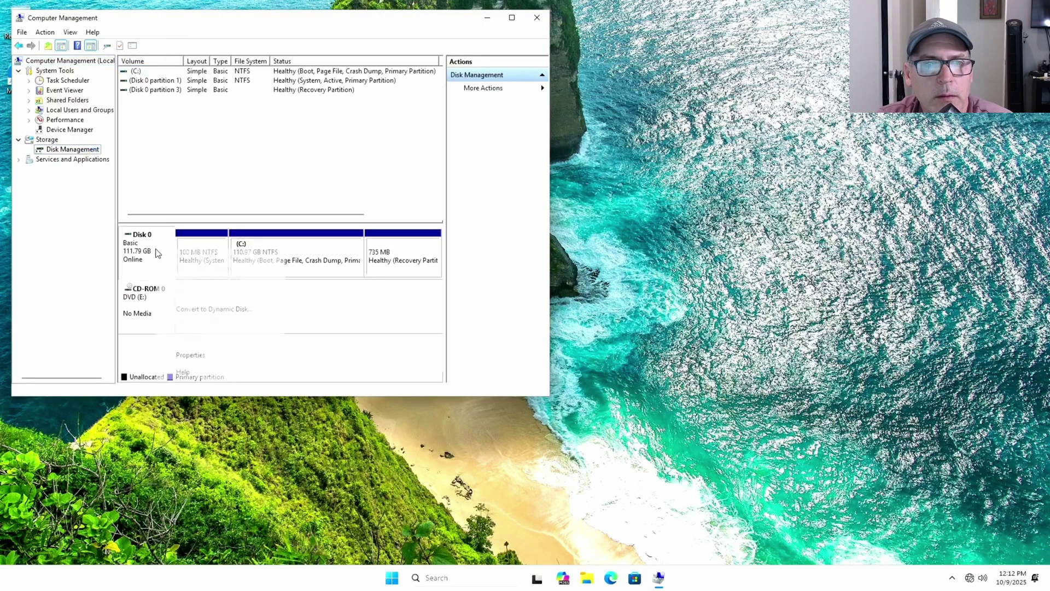
click(199, 355)
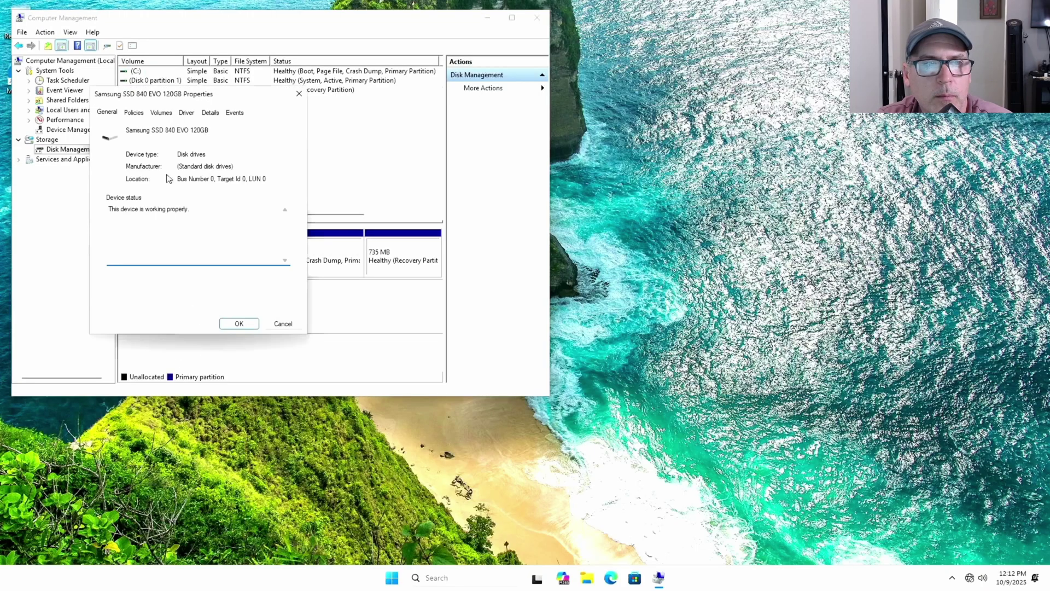
click(162, 113)
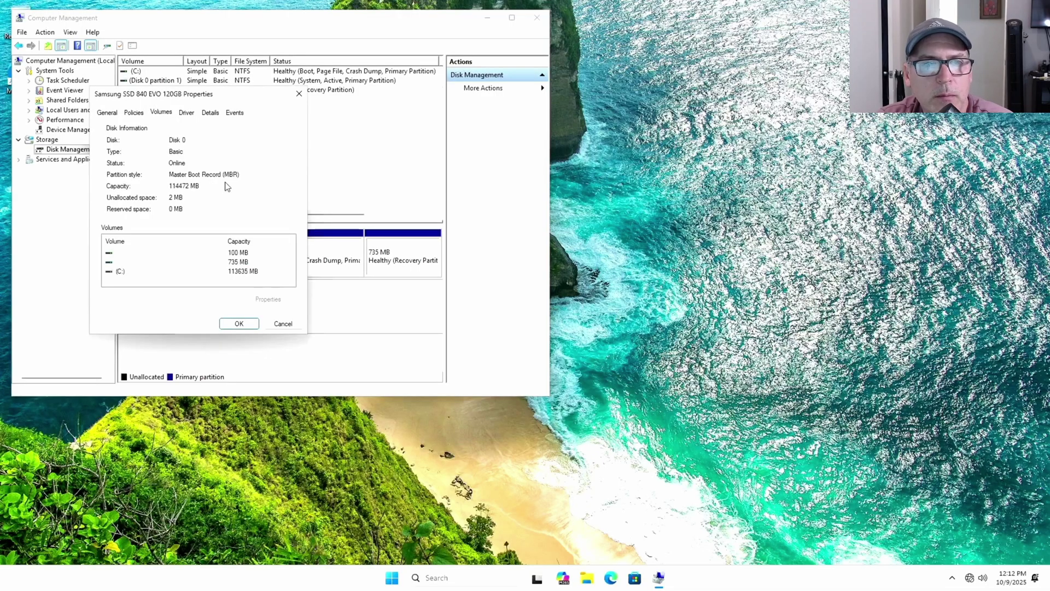
click(239, 324)
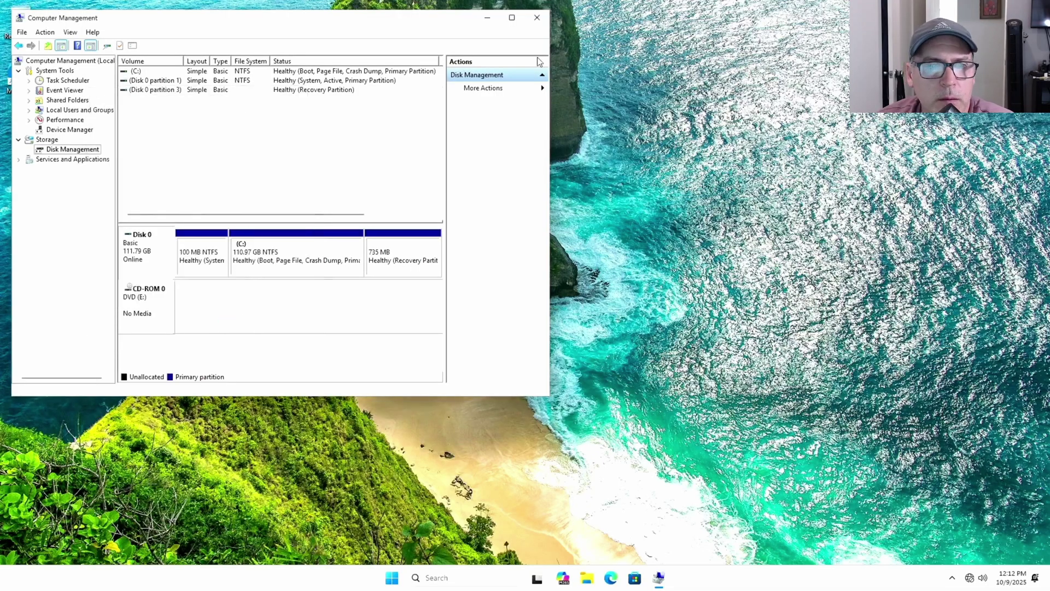
click(538, 19)
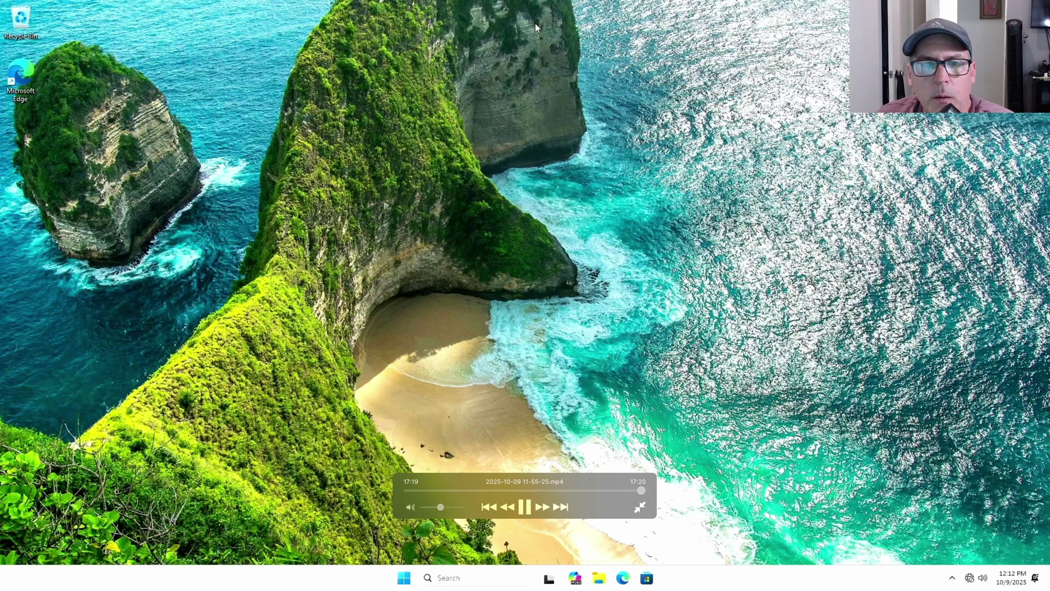
click(525, 509)
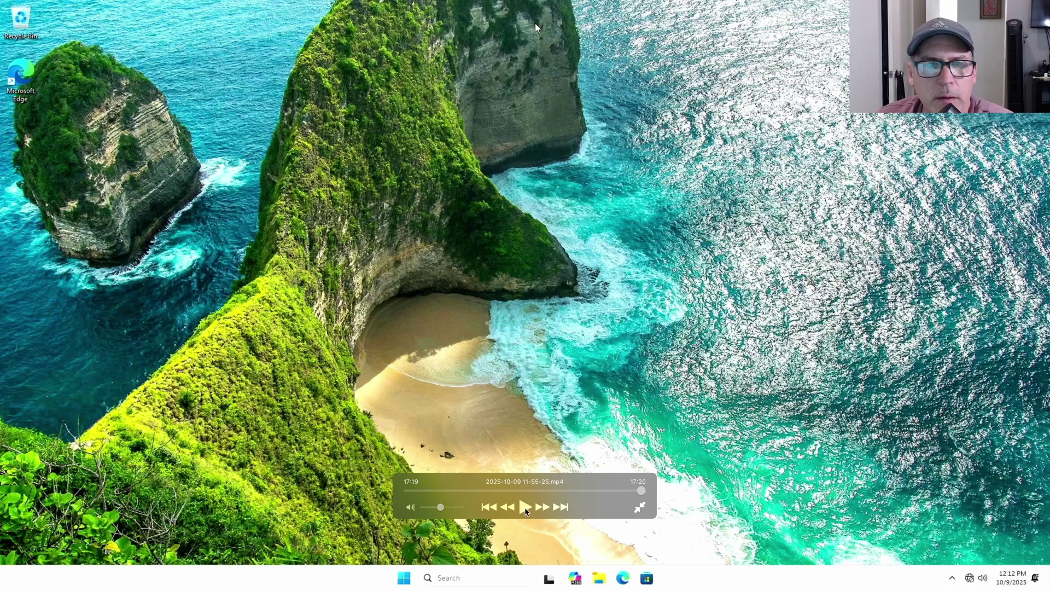